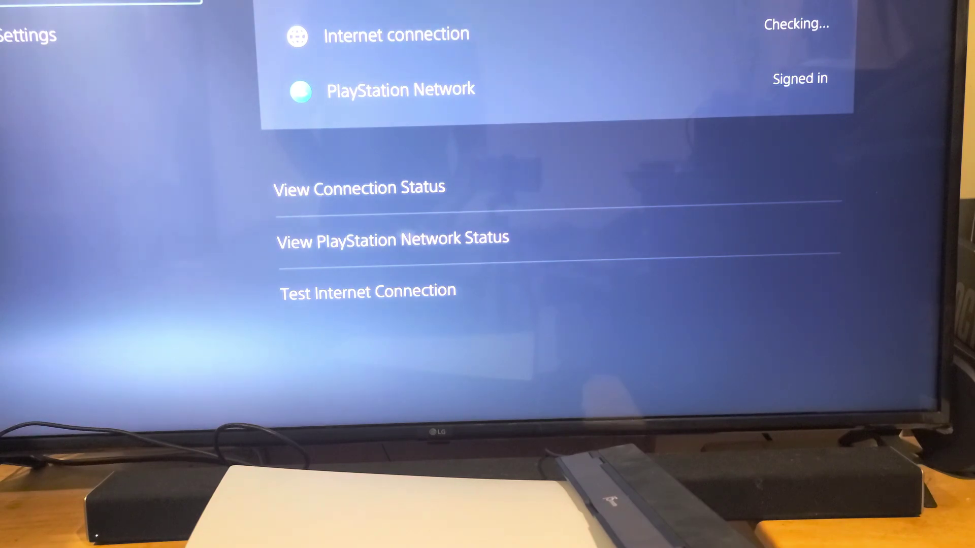
Step: Highlight View Connection Status in Network, then return to Explore showing 'You're offline'
key(Right)
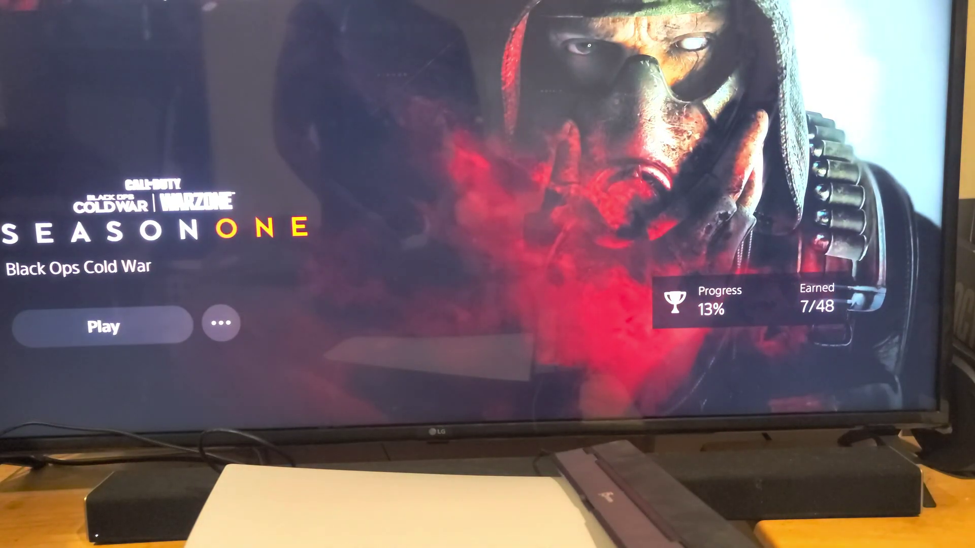
key(Return)
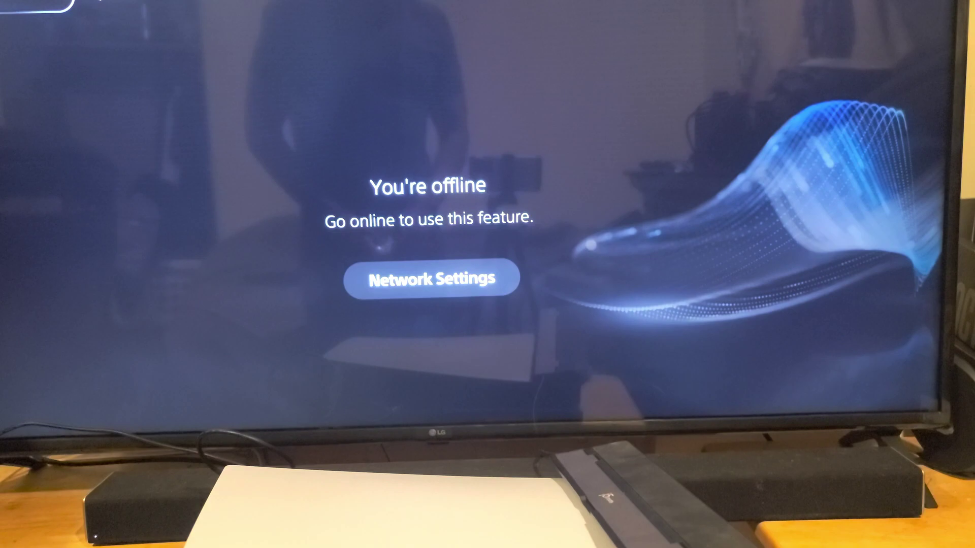